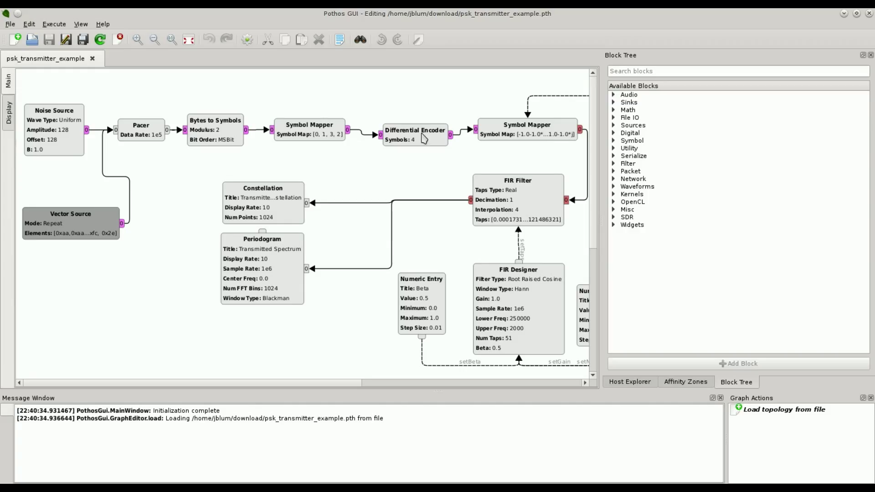
# Examine the PSK transmitter's signal chain and the properties of its constellation Drop Down block
pyautogui.moveTo(357, 383); pyautogui.dragTo(439, 385)
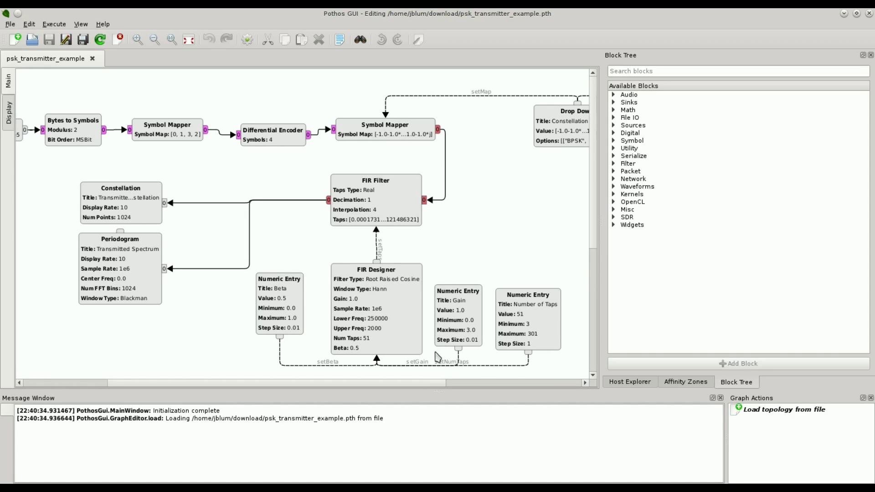
pyautogui.moveTo(423, 385); pyautogui.dragTo(470, 386)
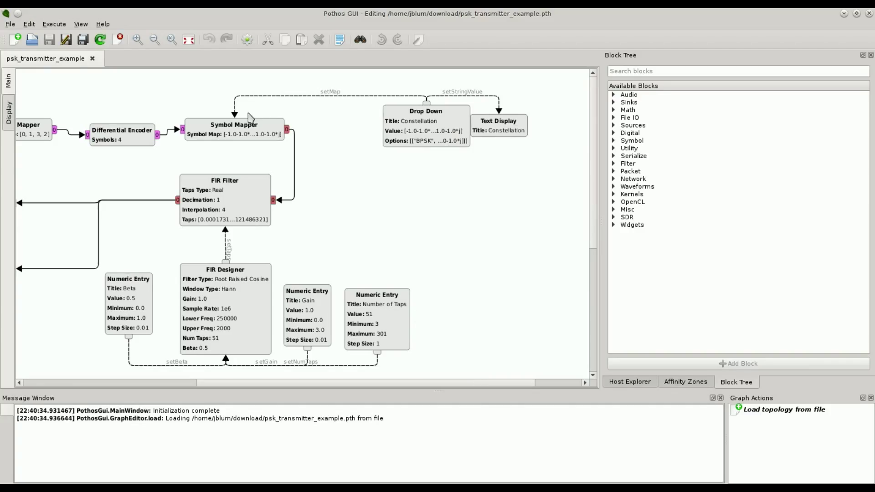
pyautogui.doubleClick(438, 130)
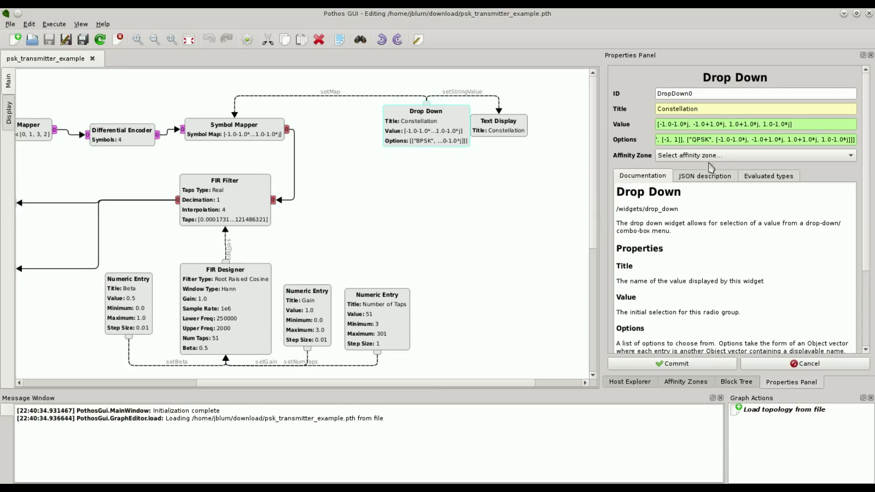
pyautogui.click(817, 364)
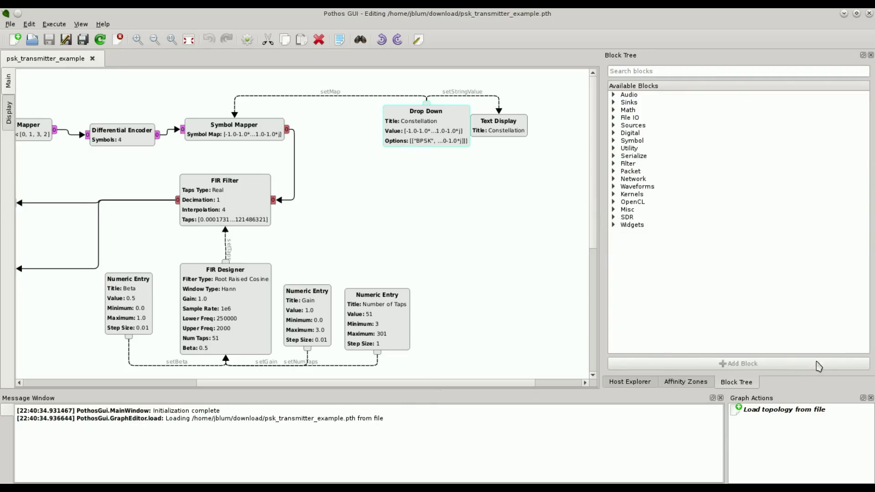
pyautogui.moveTo(401, 383); pyautogui.dragTo(290, 378)
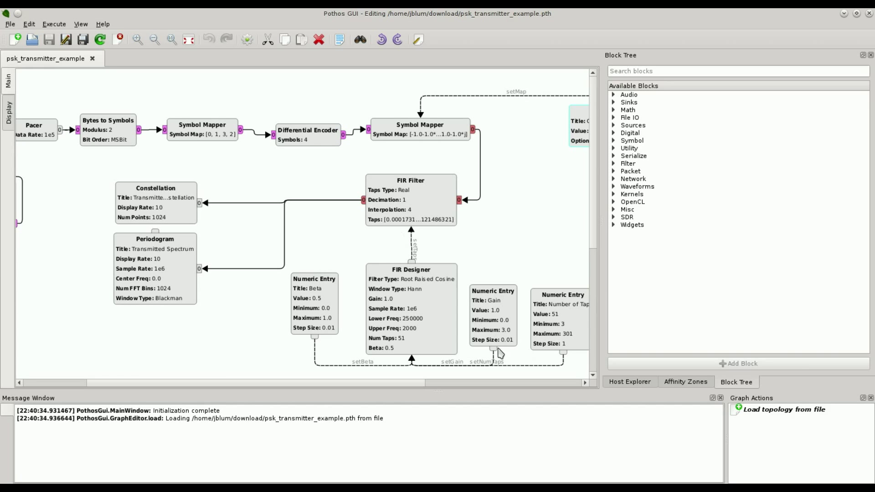
pyautogui.moveTo(227, 384); pyautogui.dragTo(248, 385)
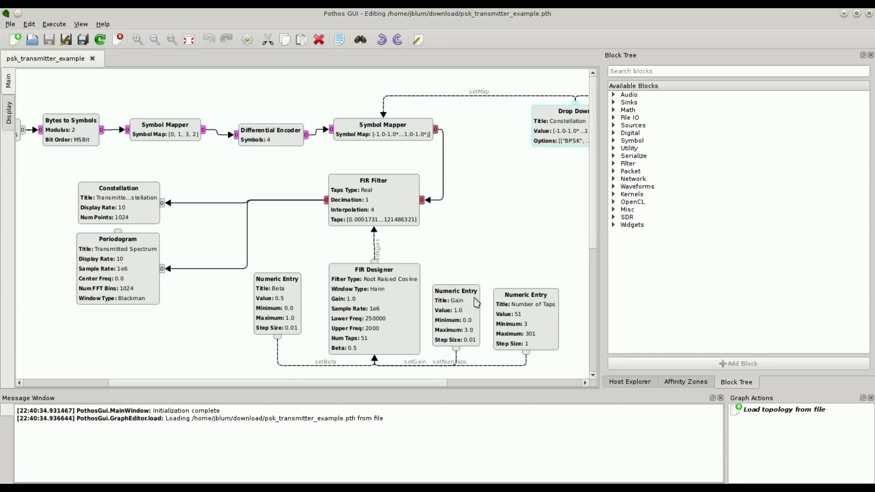
# Examine the FIR Designer's properties and the connections feeding it from the Beta, Gain and Number of Taps entries
pyautogui.doubleClick(384, 299)
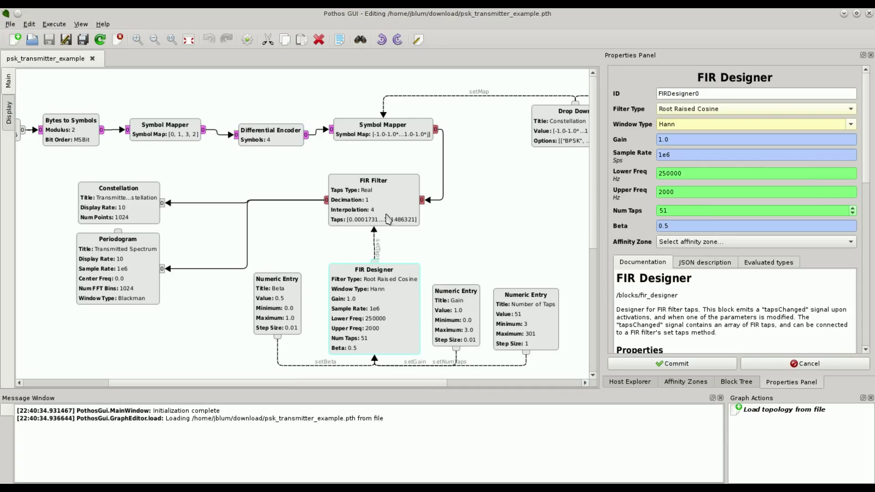
pyautogui.click(790, 364)
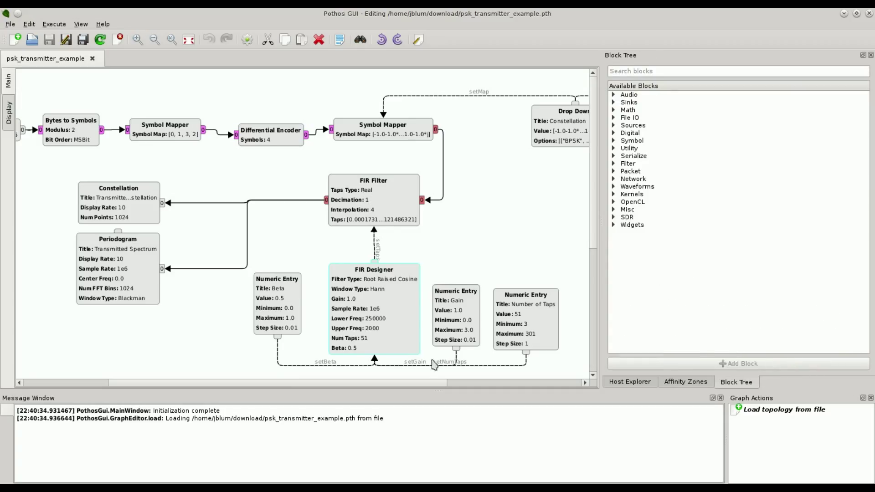
pyautogui.click(456, 363)
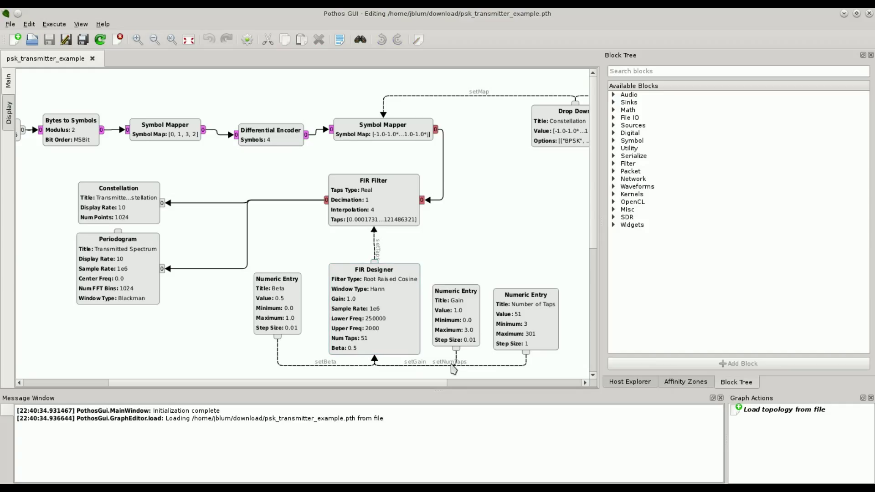
pyautogui.click(325, 365)
pyautogui.click(318, 341)
pyautogui.click(386, 317)
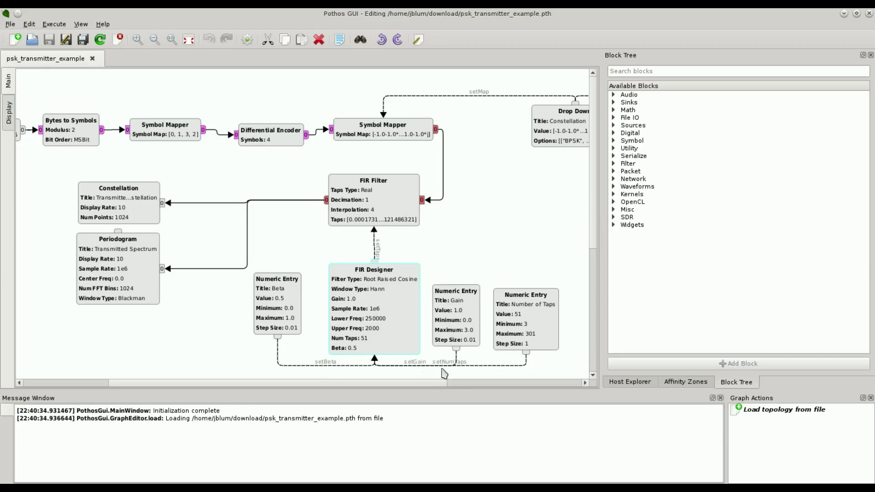
pyautogui.moveTo(441, 383); pyautogui.dragTo(353, 387)
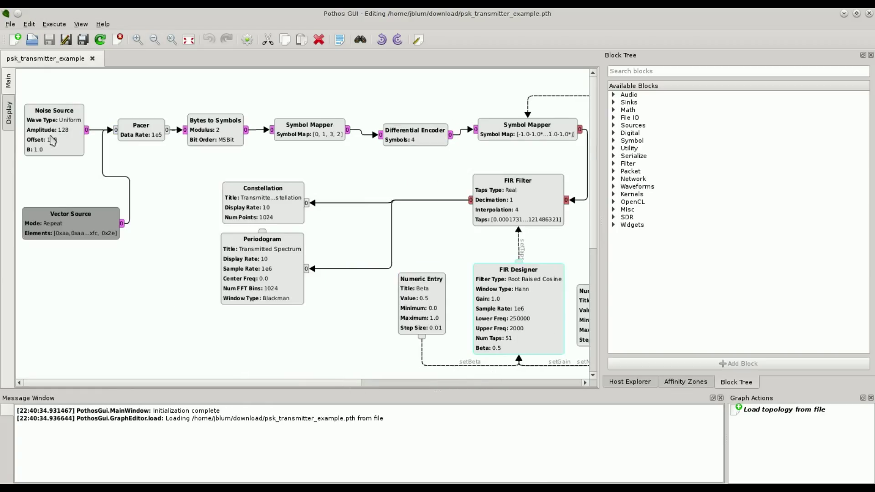
# Activate the transmitter topology and adjust its display controls to gain 1.12, beta 0.51 and 75 taps
pyautogui.click(9, 114)
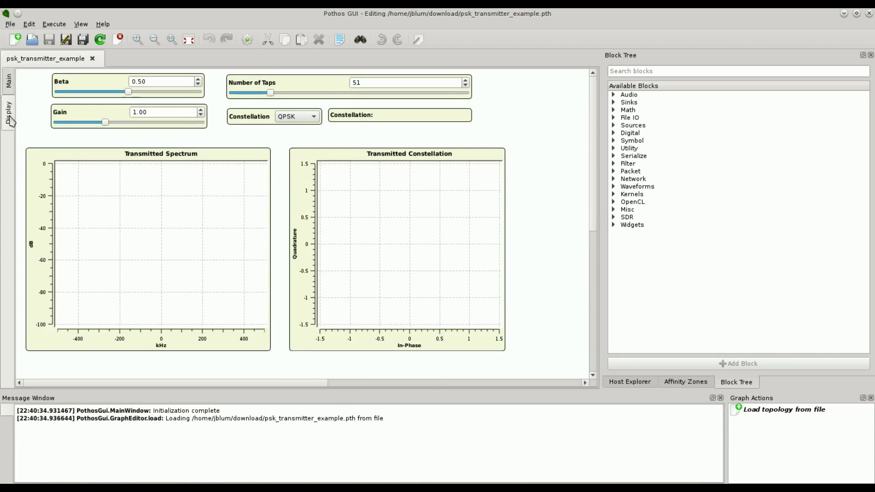
pyautogui.click(246, 43)
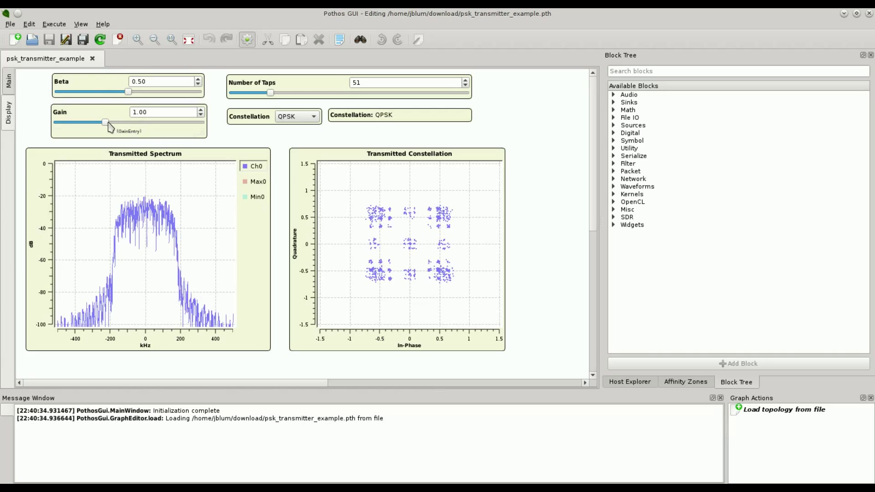
pyautogui.moveTo(107, 123)
pyautogui.mouseDown()
pyautogui.moveTo(130, 129)
pyautogui.moveTo(114, 129)
pyautogui.mouseUp()
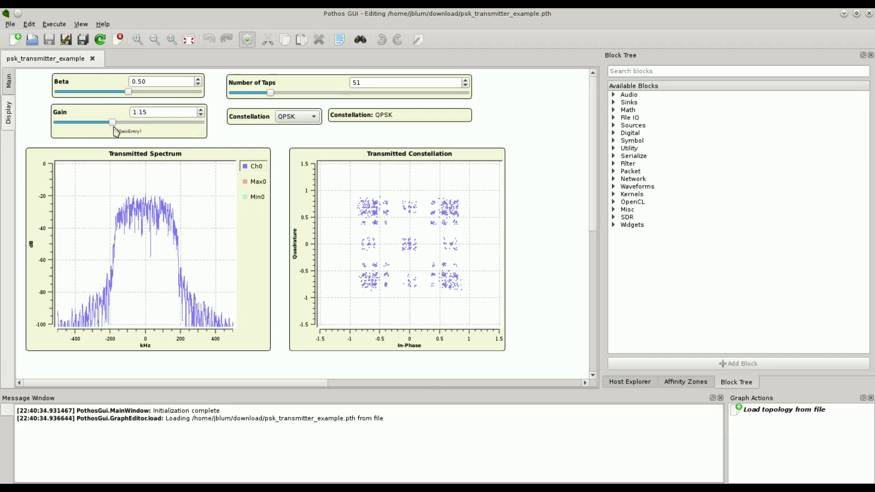
pyautogui.moveTo(130, 93)
pyautogui.mouseDown()
pyautogui.moveTo(146, 97)
pyautogui.moveTo(113, 97)
pyautogui.moveTo(129, 98)
pyautogui.mouseUp()
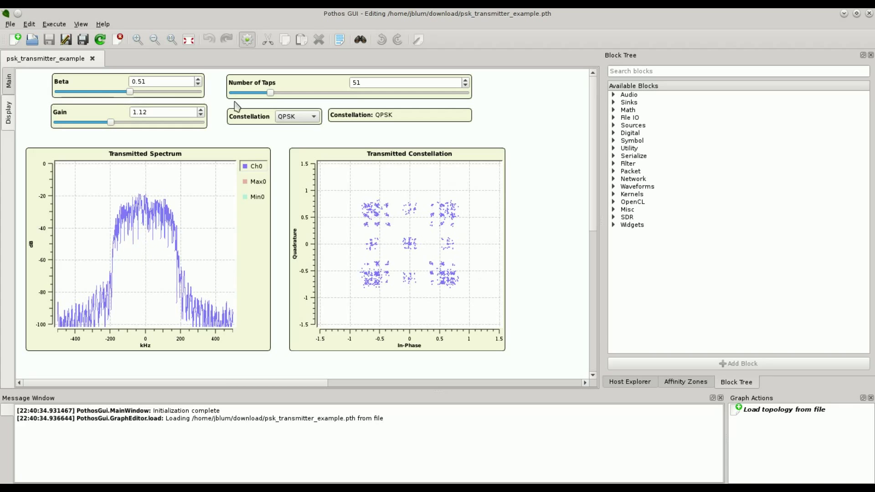
pyautogui.moveTo(273, 94); pyautogui.dragTo(292, 97)
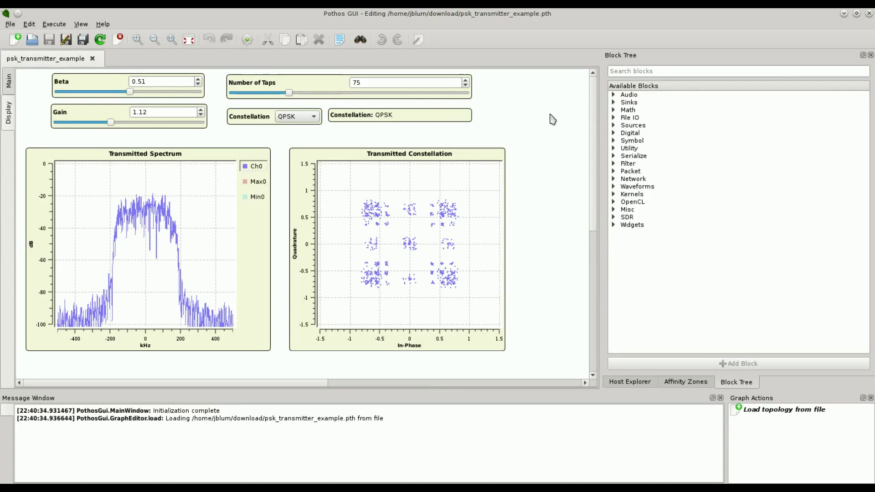
# Create a new topology and place two Chat Box blocks side by side near the top of the canvas
pyautogui.hotkey('ctrl', 'n')
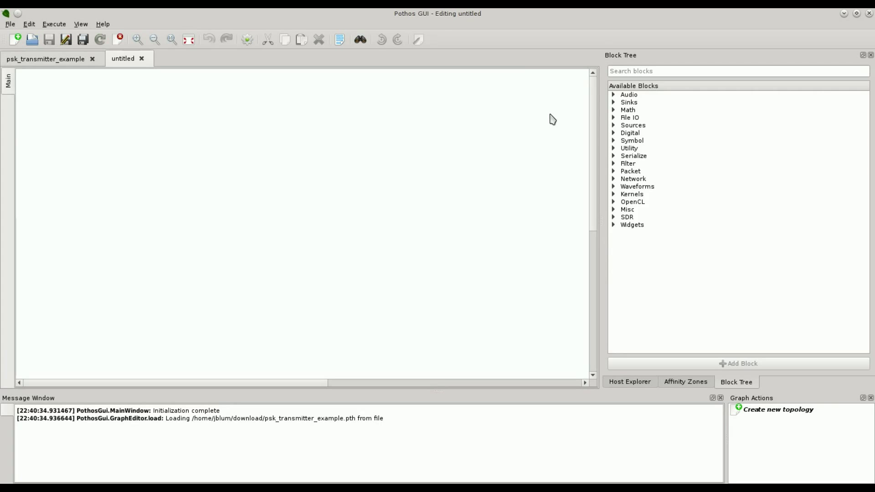
pyautogui.hotkey('ctrl', 'f')
pyautogui.write('chat')
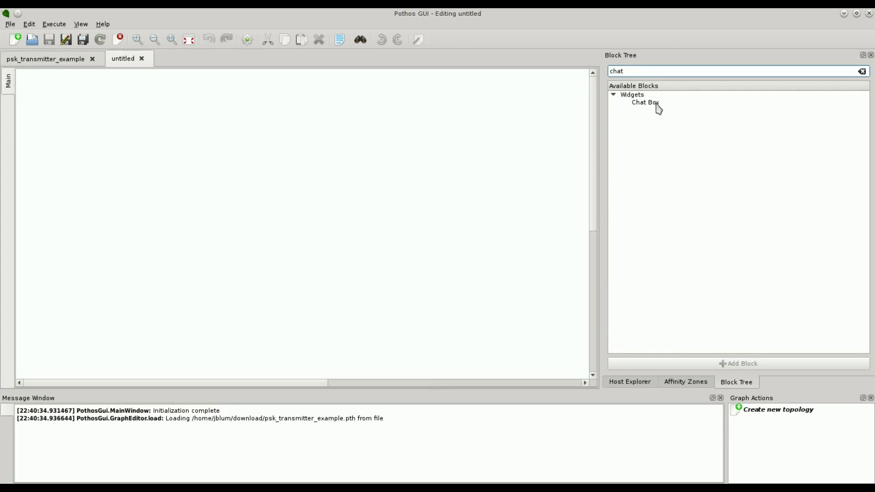
pyautogui.moveTo(651, 103); pyautogui.dragTo(125, 151)
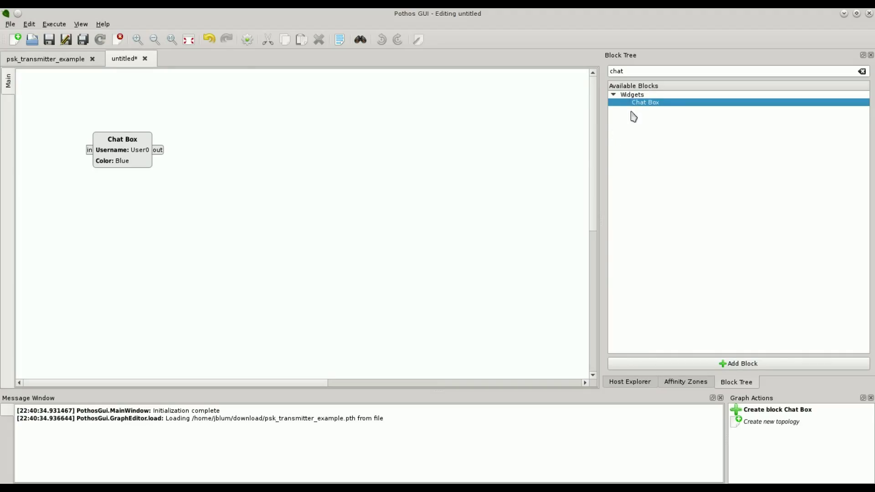
pyautogui.moveTo(644, 103); pyautogui.dragTo(296, 129)
pyautogui.moveTo(126, 163); pyautogui.dragTo(123, 141)
# Insert the graph widgets for ChatBox0 and ChatBox1 and position each one below its block
pyautogui.rightClick(120, 236)
pyautogui.moveTo(216, 477)
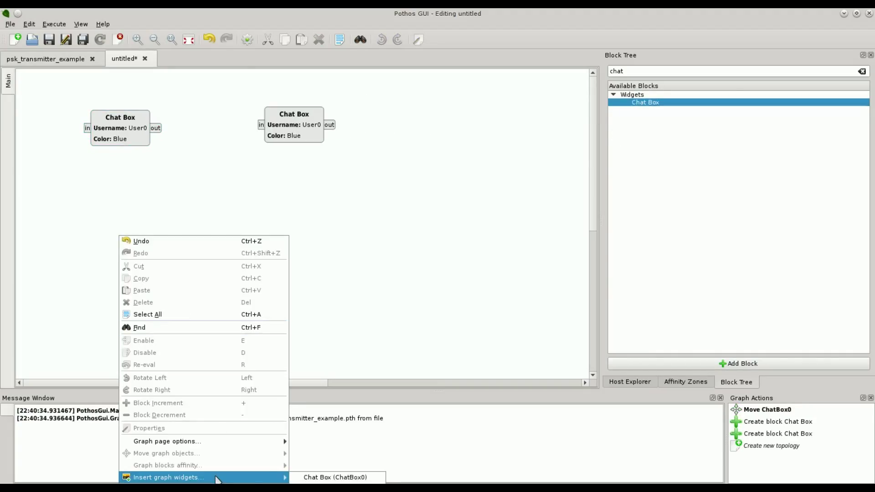
pyautogui.click(328, 477)
pyautogui.moveTo(180, 254); pyautogui.dragTo(143, 224)
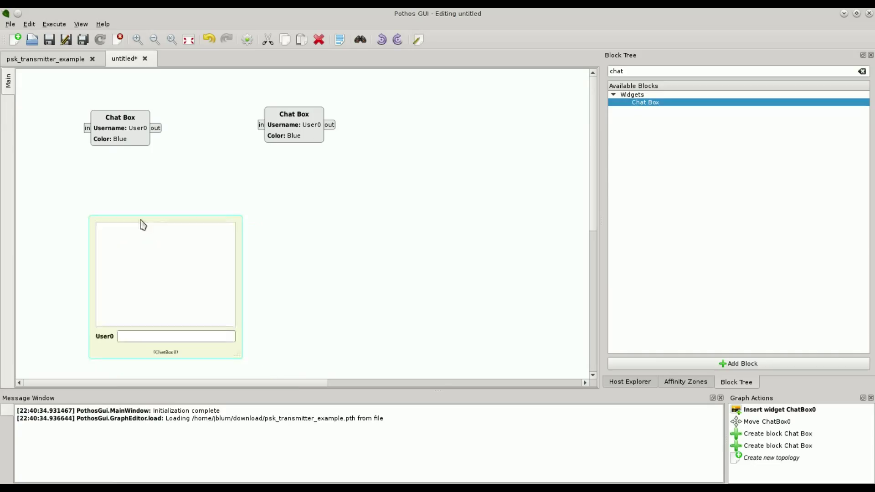
pyautogui.rightClick(271, 217)
pyautogui.moveTo(439, 459)
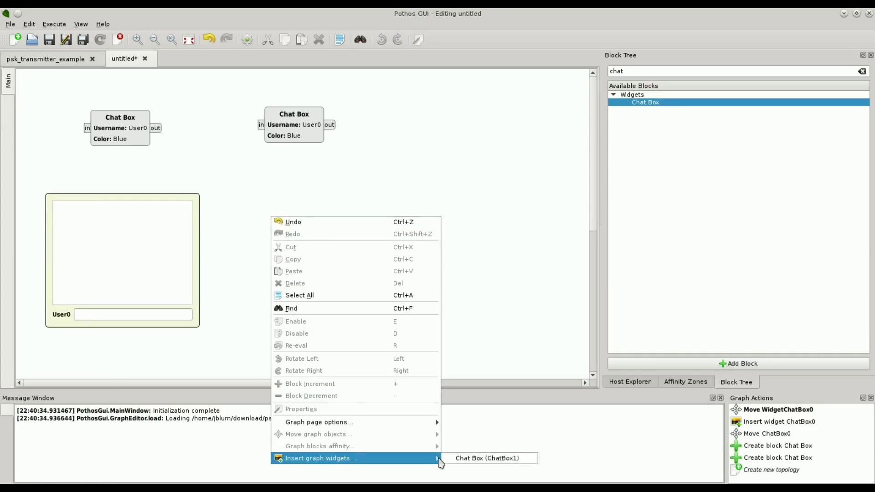
pyautogui.click(496, 458)
pyautogui.moveTo(277, 223); pyautogui.dragTo(251, 199)
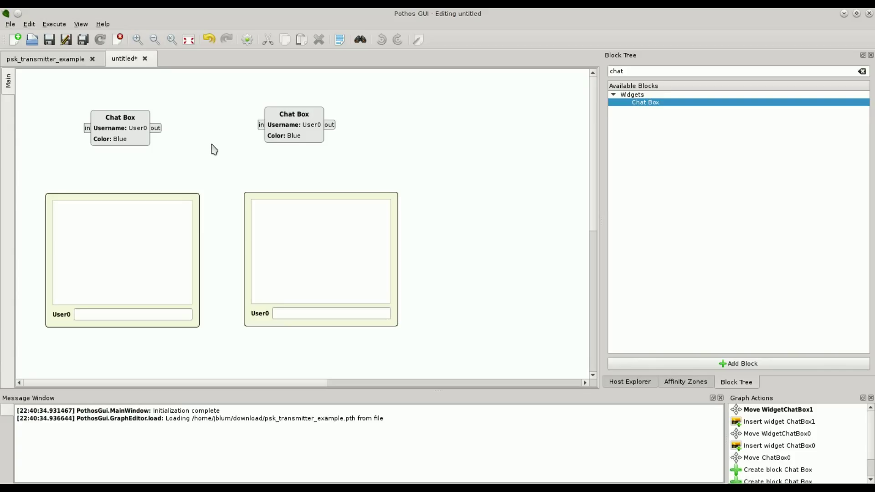
# Connect the two Chat Box blocks in both directions, each block's out port to the other's in port
pyautogui.moveTo(155, 128); pyautogui.dragTo(260, 125)
pyautogui.moveTo(334, 126); pyautogui.dragTo(99, 135)
# Set the second Chat Box's username to User1 and its color to Red, and commit the properties
pyautogui.doubleClick(122, 139)
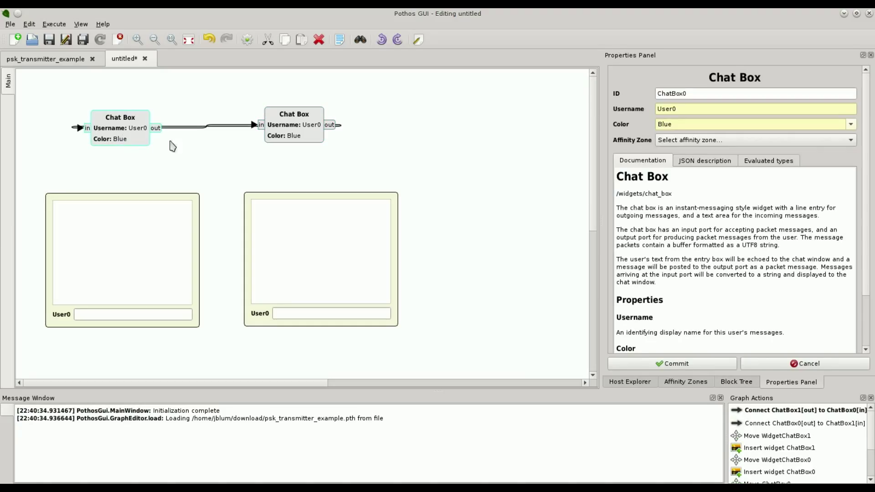
pyautogui.doubleClick(301, 123)
pyautogui.click(692, 110)
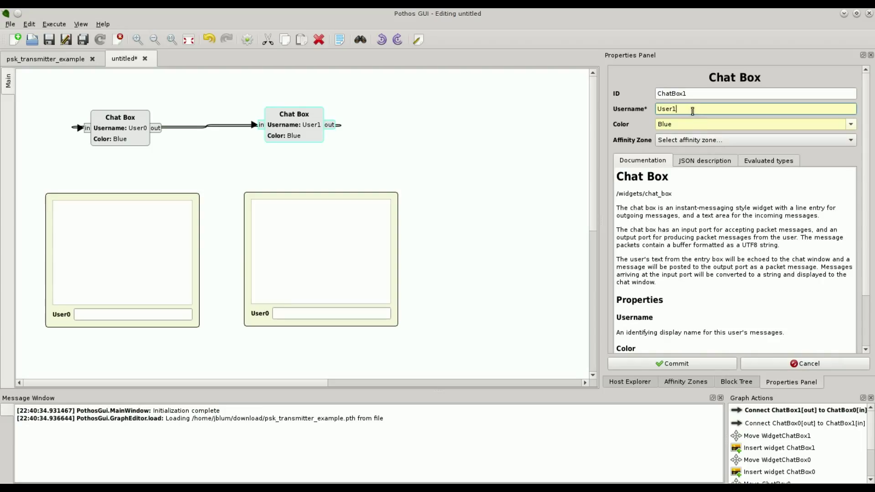
pyautogui.click(715, 141)
pyautogui.click(713, 141)
pyautogui.click(695, 126)
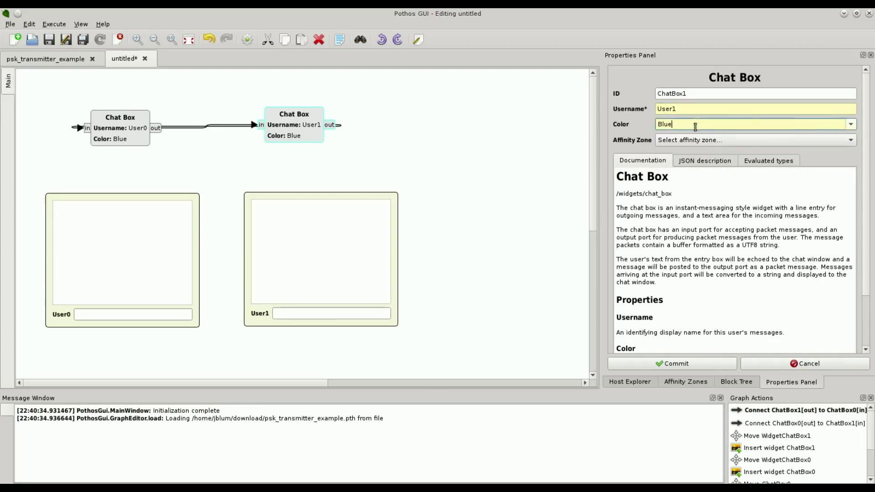
pyautogui.click(850, 124)
pyautogui.click(719, 150)
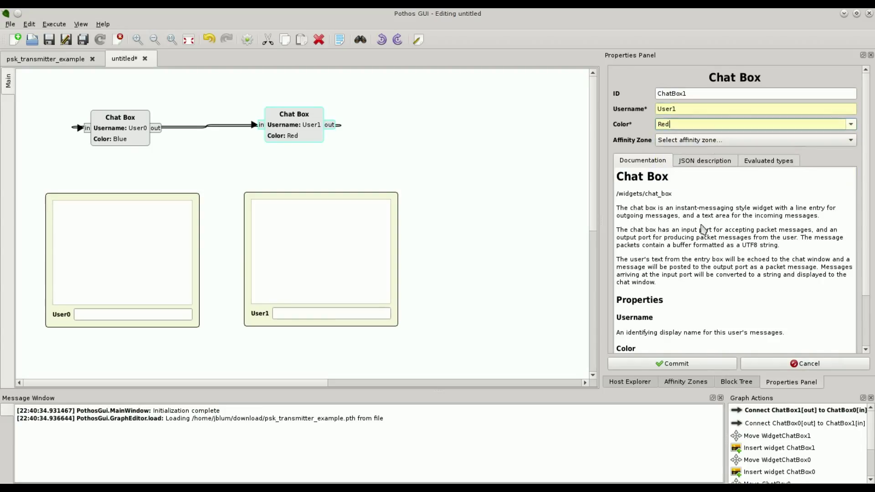
pyautogui.click(706, 364)
# Move the User1 Chat Box block slightly lower and rotate it right twice
pyautogui.moveTo(296, 125); pyautogui.dragTo(291, 148)
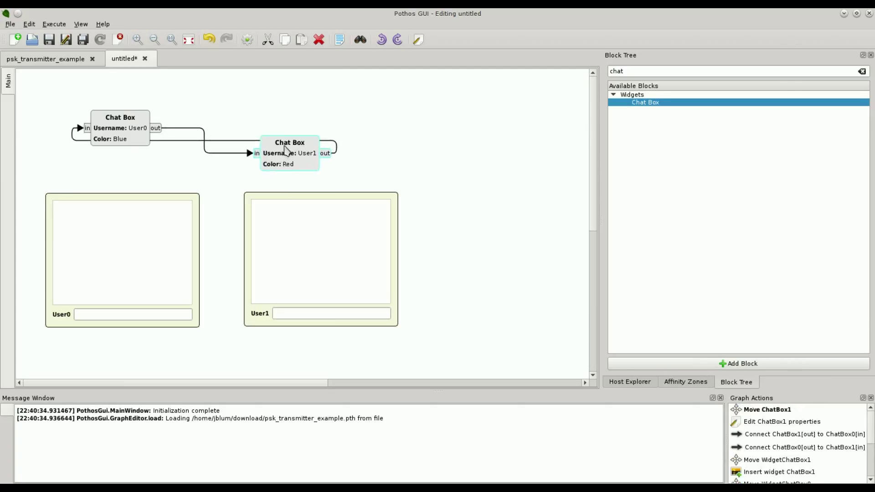
pyautogui.press('Right')
pyautogui.press('Right')
# Activate the chat topology and send "Hello" from User0's chat widget
pyautogui.click(247, 39)
pyautogui.click(135, 314)
pyautogui.write('Hello')
pyautogui.press('Return')
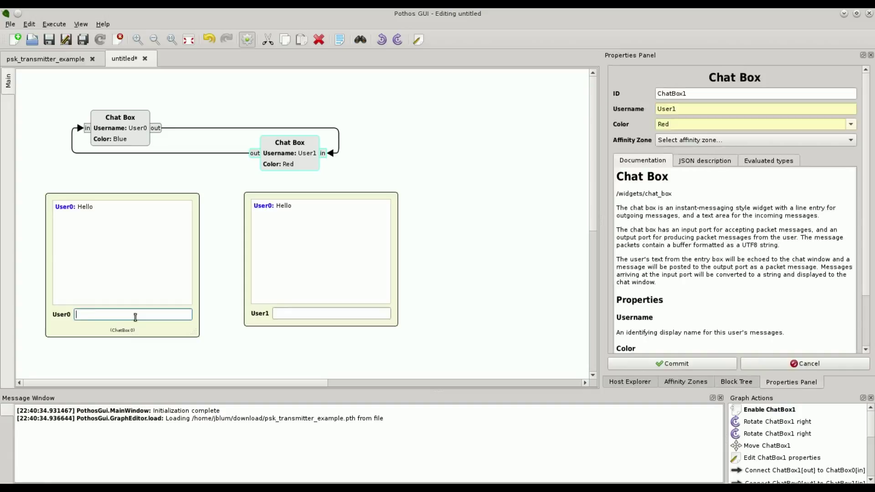
# Send the reply "o hai" from User1's chat widget
pyautogui.click(304, 311)
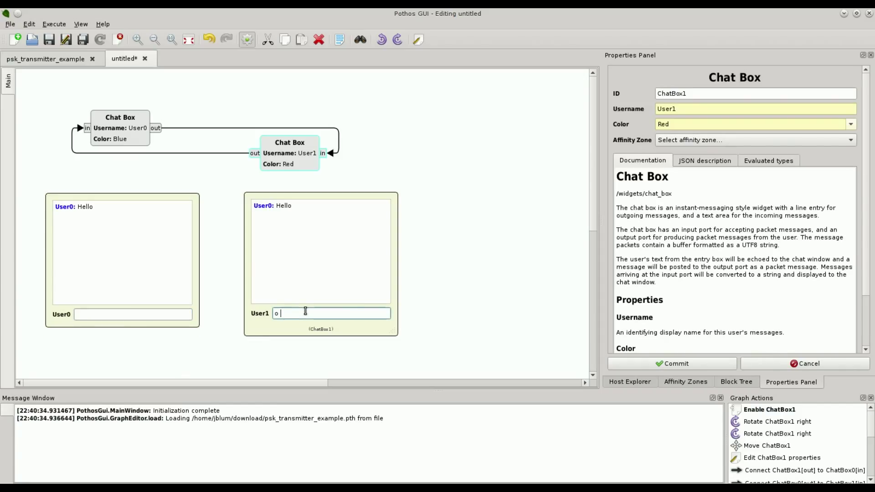
pyautogui.write('o hai')
pyautogui.press('Return')
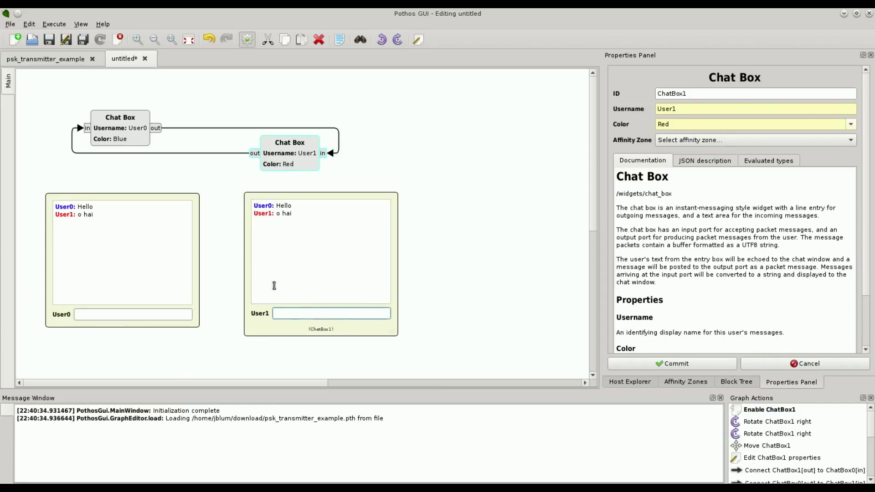